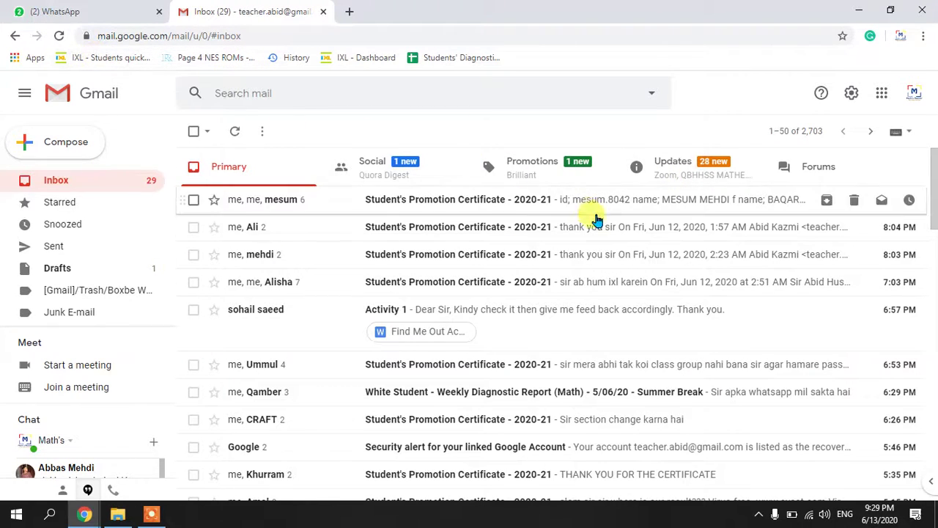
# Step: Open the emailed invitation to co-teach the V I class and join that class in Google Classroom
pyautogui.click(689, 176)
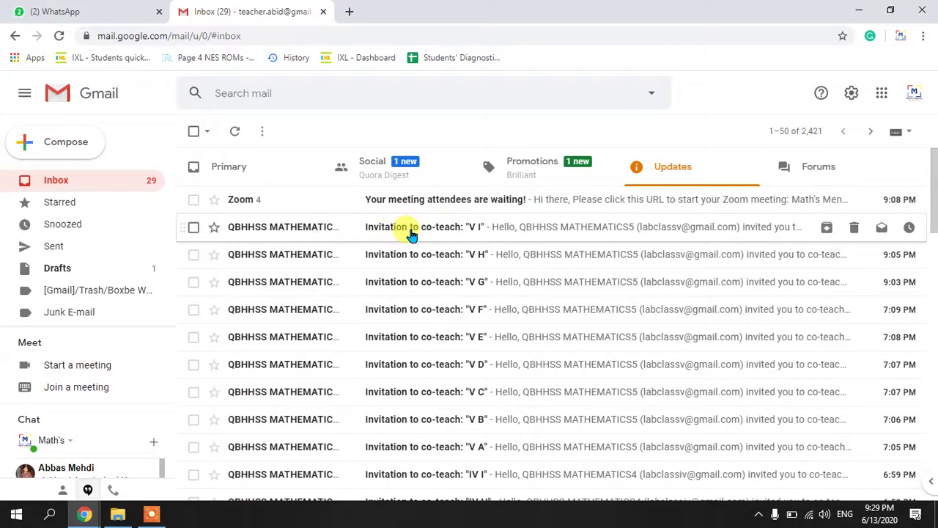
pyautogui.click(474, 228)
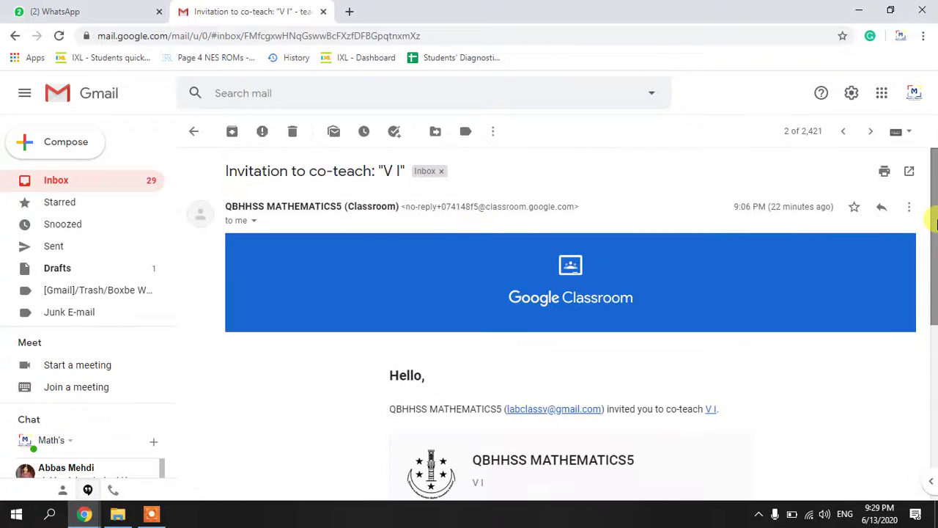
pyautogui.scroll(-2, 936, 224)
pyautogui.click(498, 372)
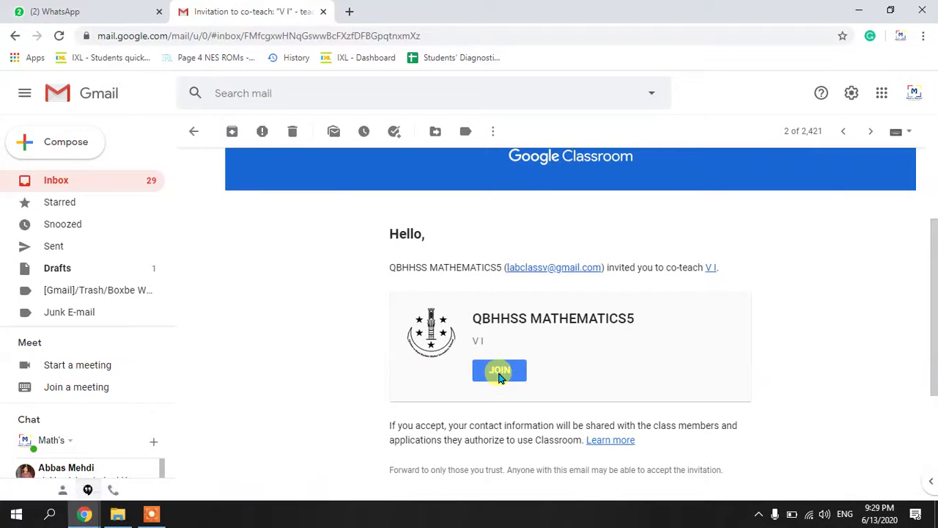
pyautogui.click(500, 376)
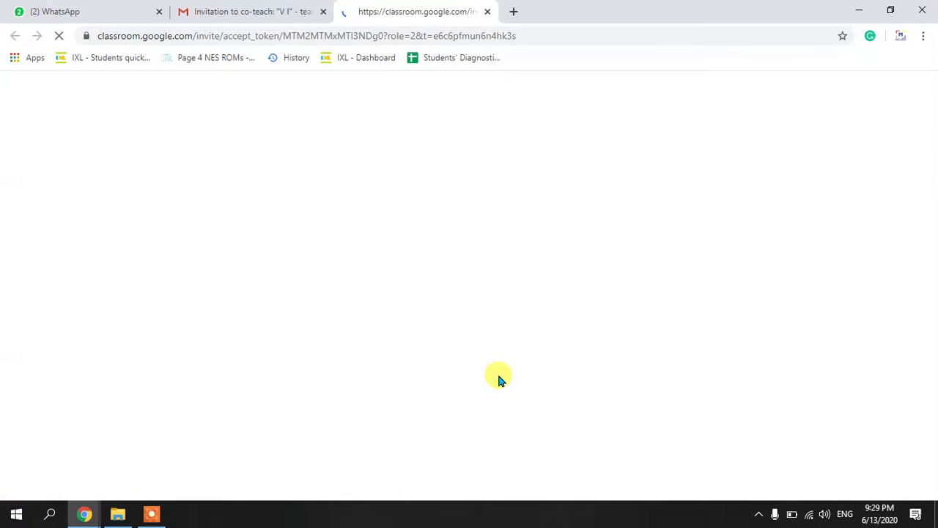
pyautogui.click(572, 352)
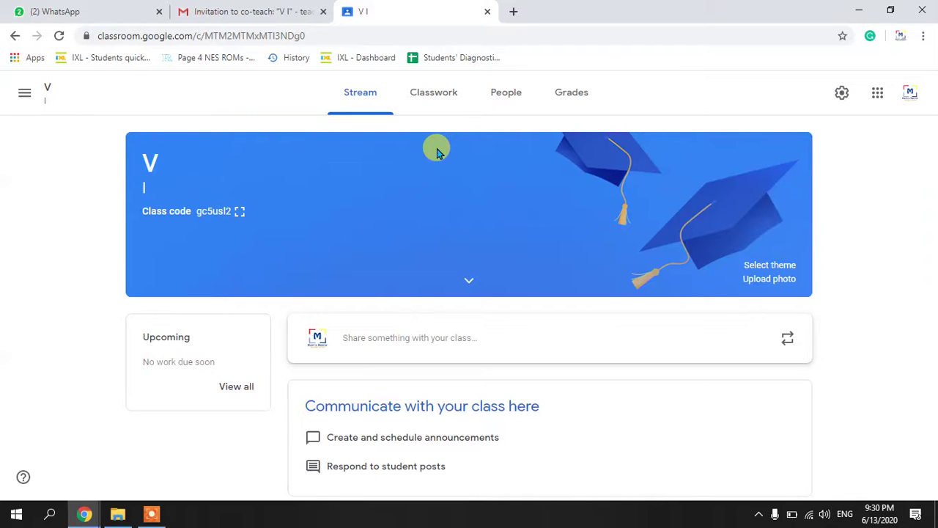
# Step: Create a new assignment in the V I classwork and title it "Area & Perimeter"
pyautogui.click(431, 103)
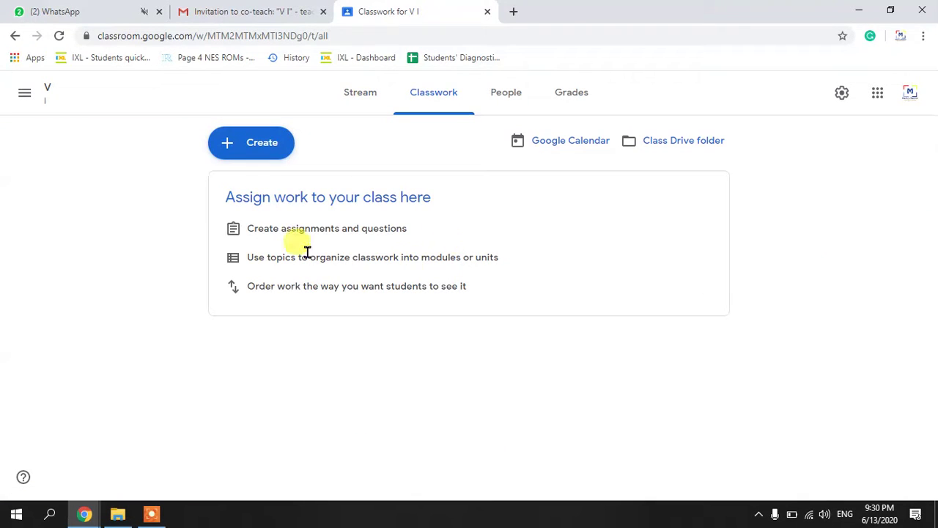
pyautogui.click(262, 147)
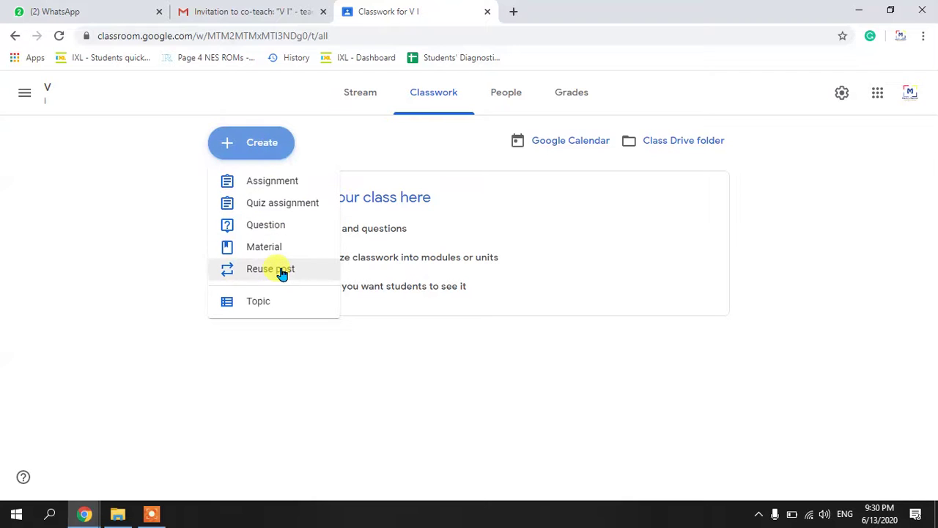
pyautogui.click(266, 186)
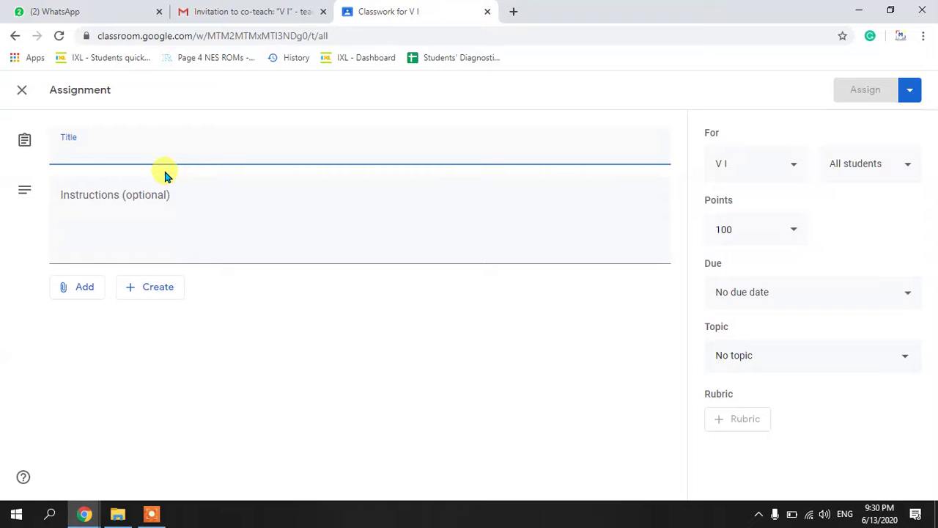
pyautogui.write('Are')
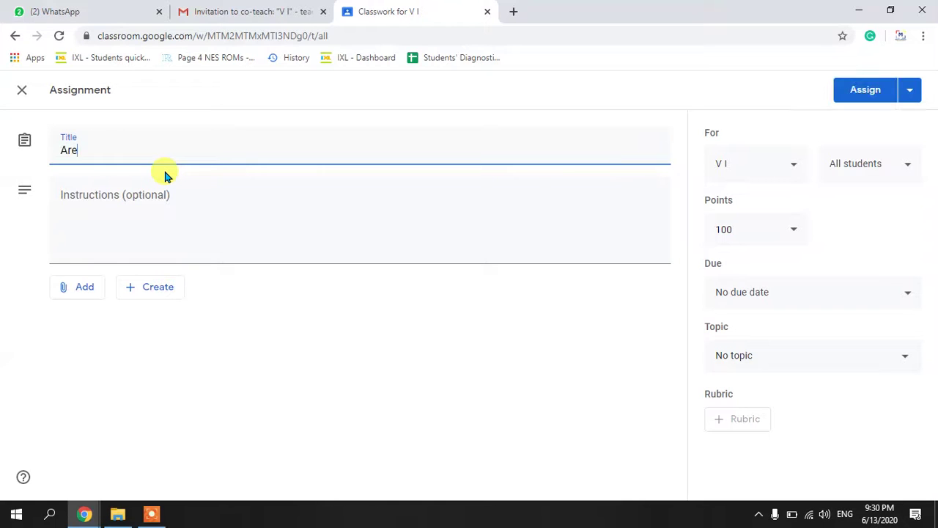
pyautogui.write('a ')
pyautogui.write('& Peri')
pyautogui.write('metr')
pyautogui.write('r')
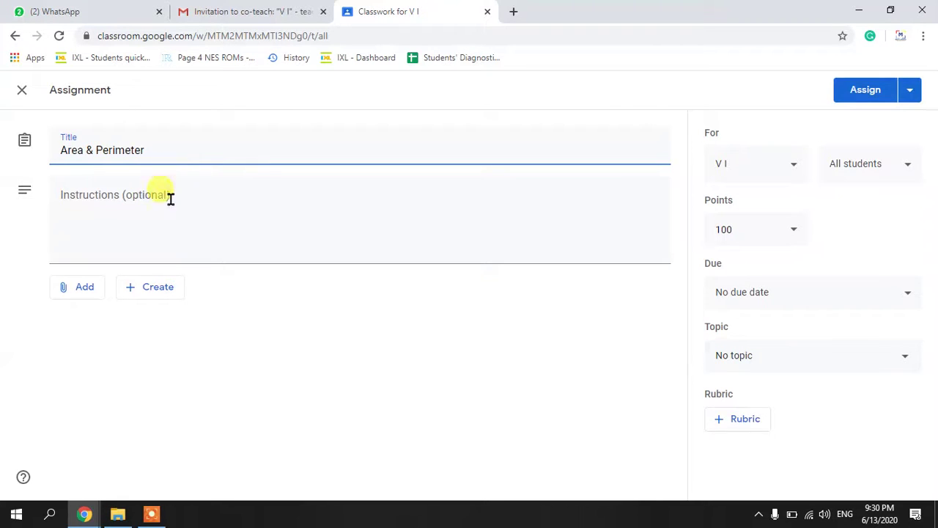
# Step: Examine the assignment's attachment sources and the available choices for class, students and points
pyautogui.click(126, 231)
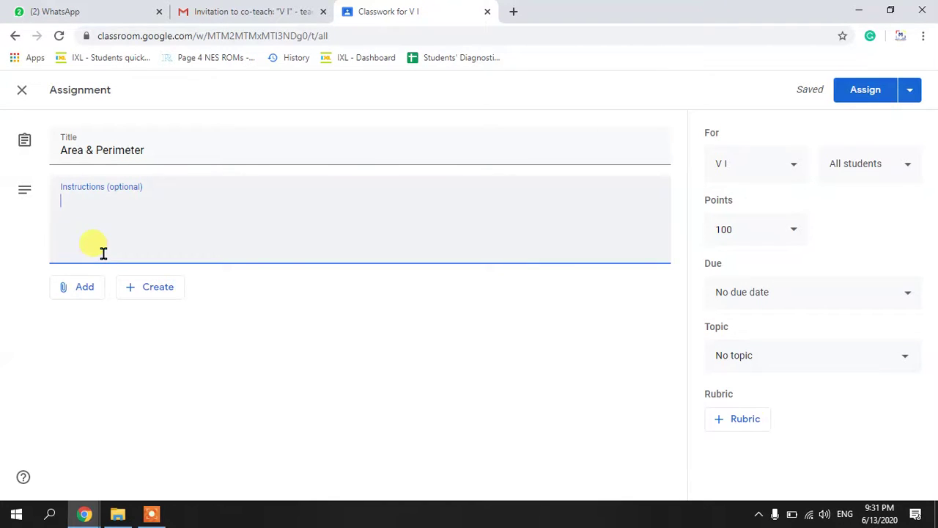
pyautogui.click(91, 290)
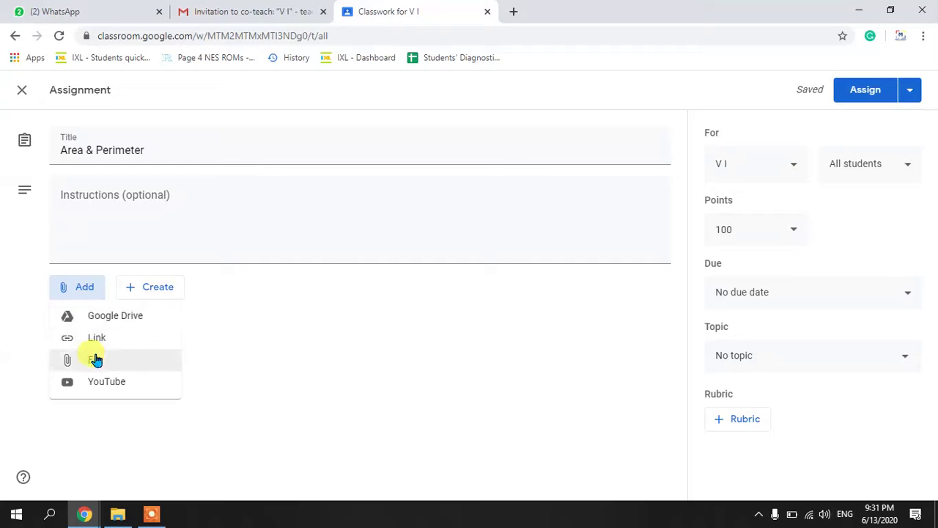
pyautogui.click(220, 295)
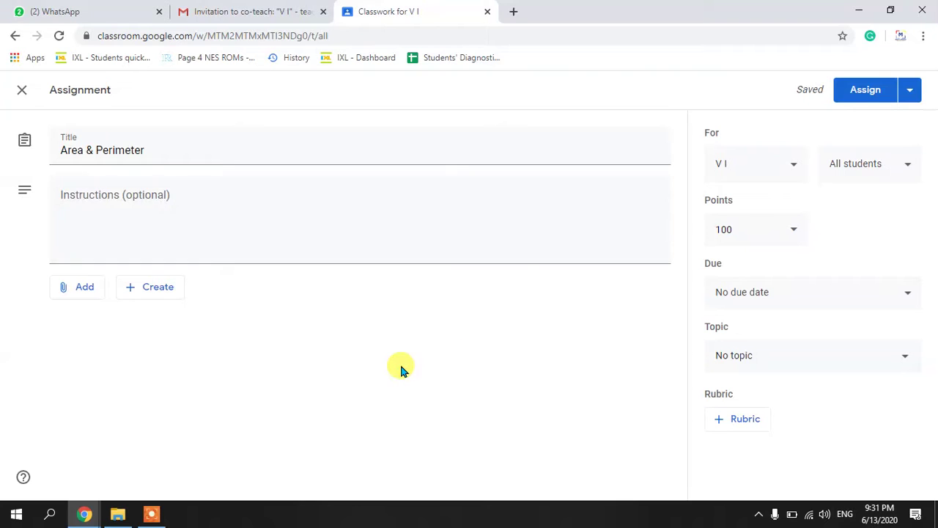
pyautogui.click(797, 175)
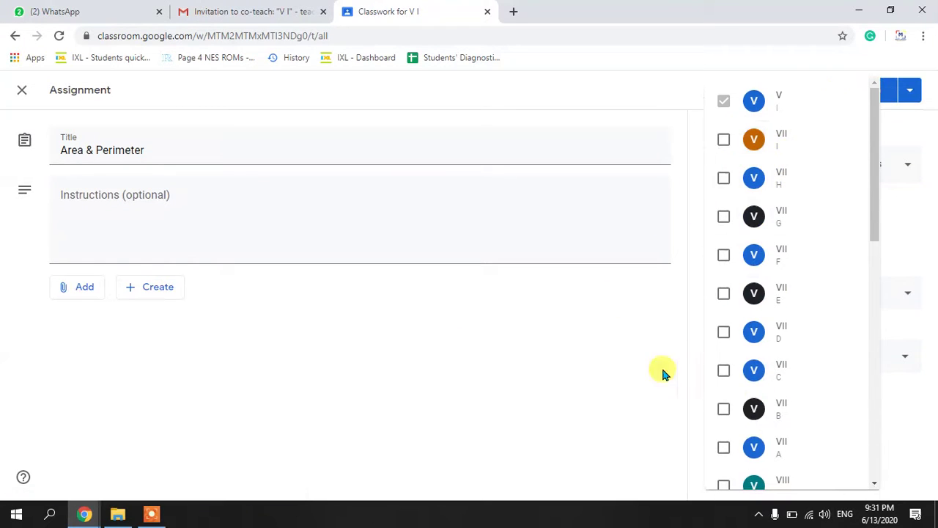
pyautogui.click(603, 363)
pyautogui.click(878, 174)
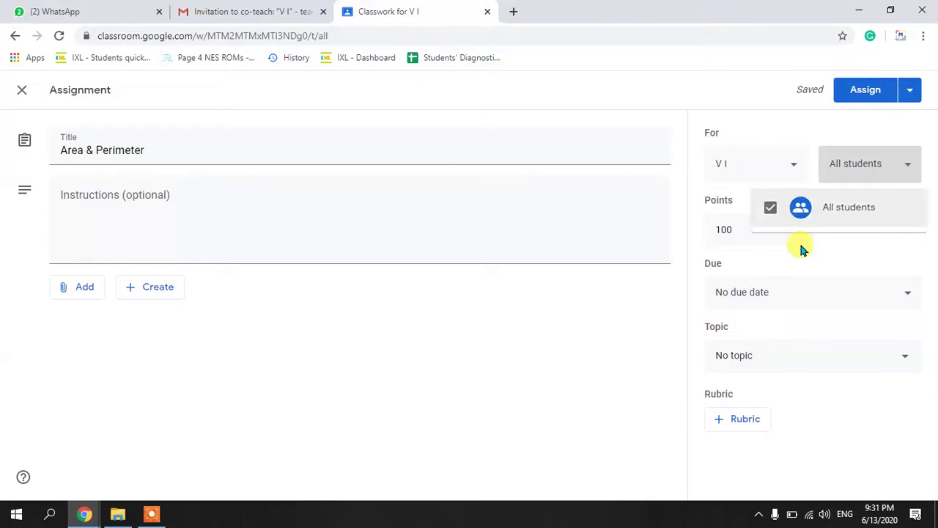
pyautogui.click(627, 317)
pyautogui.click(760, 228)
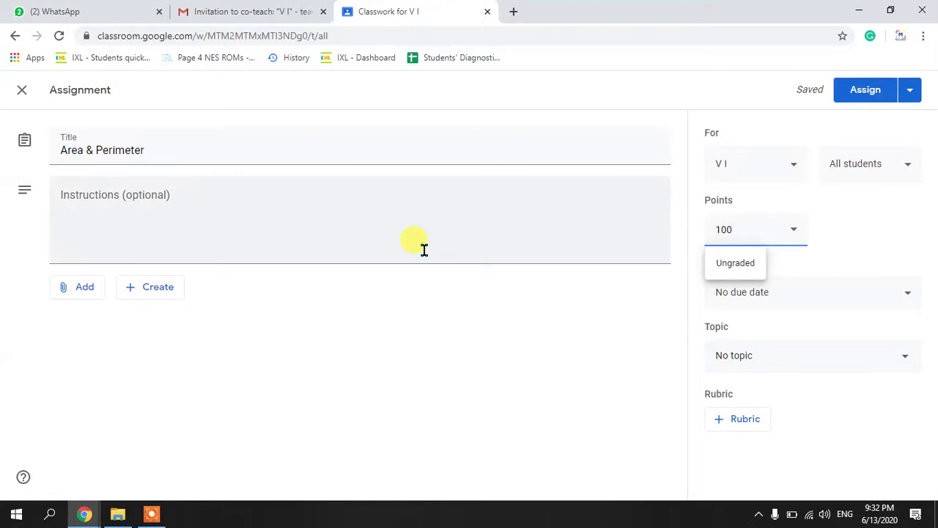
pyautogui.click(859, 257)
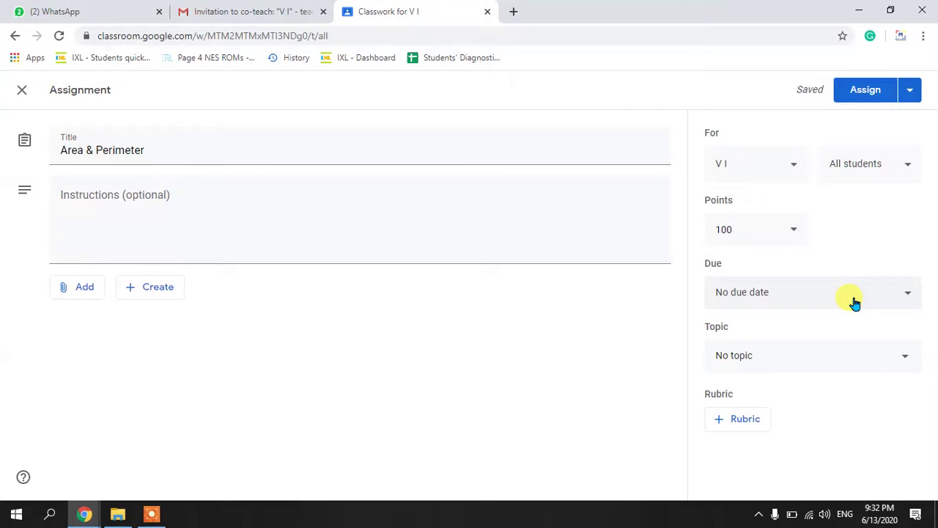
# Step: Create a new topic named "Geometry" for the assignment
pyautogui.click(898, 360)
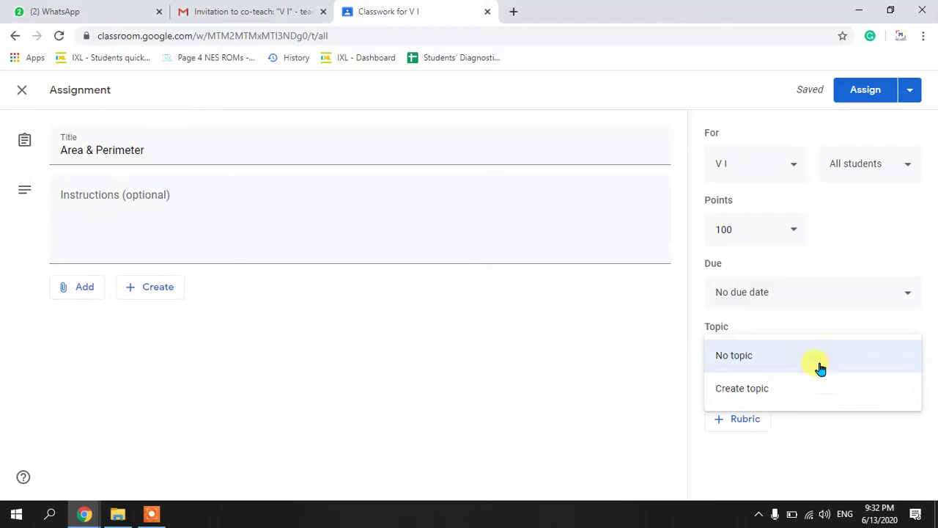
pyautogui.click(775, 387)
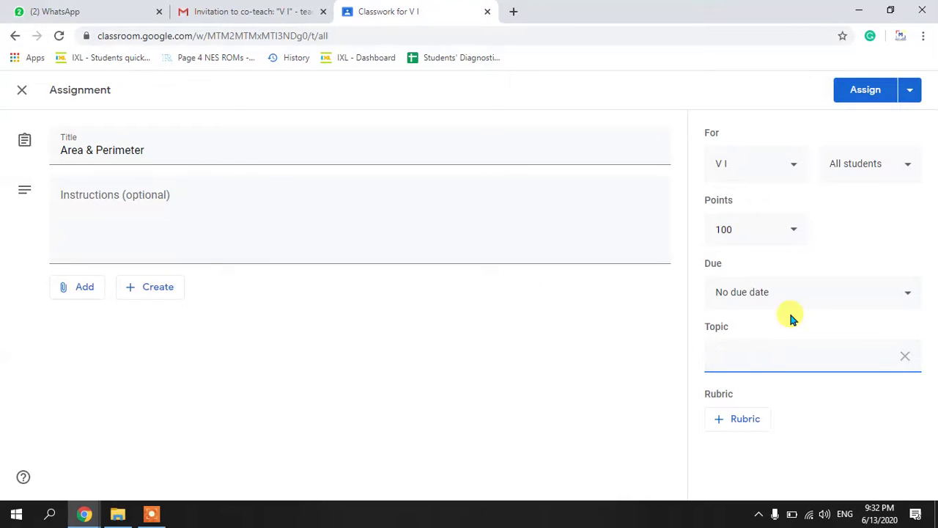
pyautogui.write('A')
pyautogui.press('BackSpace')
pyautogui.write('Geometry')
pyautogui.click(818, 384)
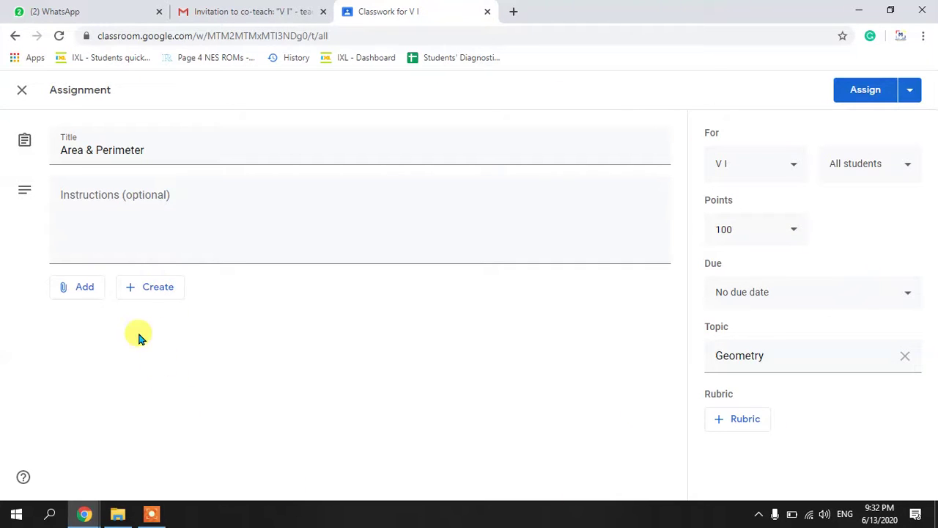
# Step: Search YouTube for "Area and perimeter" and attach the "Math Antics - Perimeter" video to the assignment
pyautogui.click(80, 295)
pyautogui.click(134, 382)
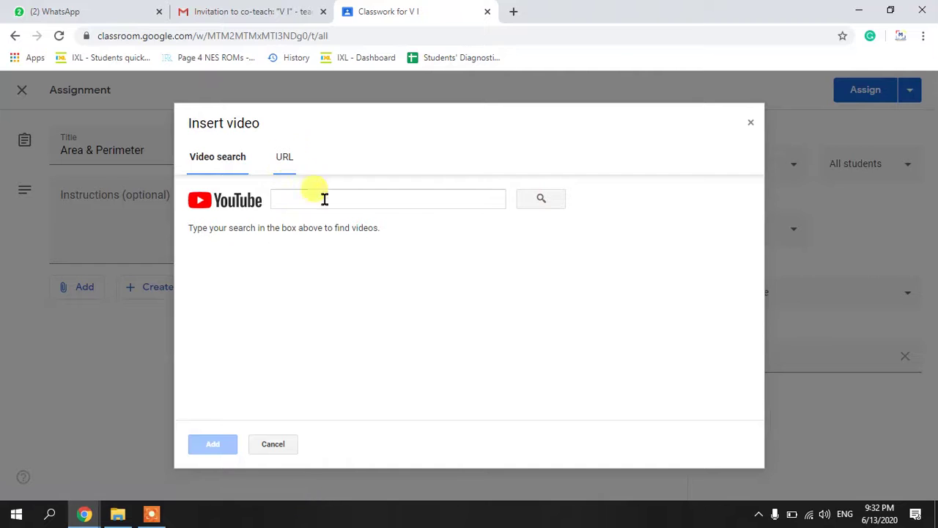
pyautogui.click(327, 200)
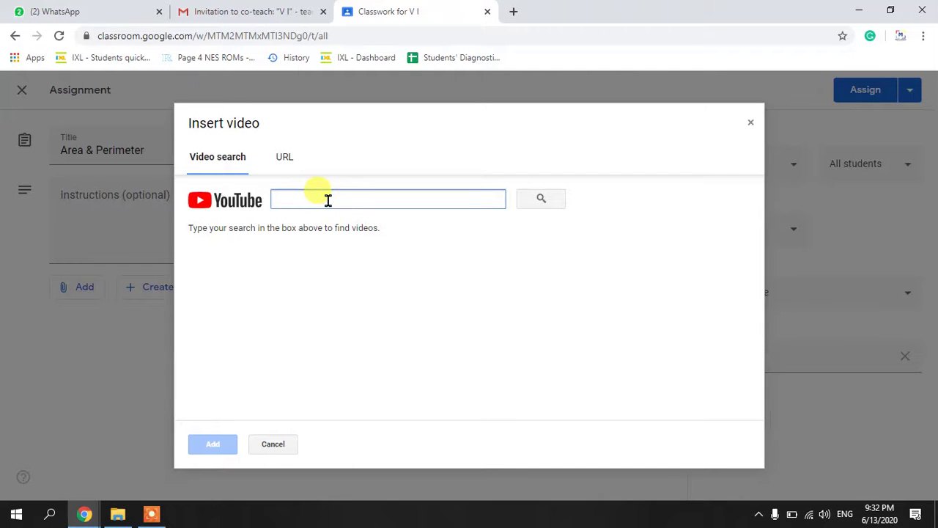
pyautogui.write('Area and pe')
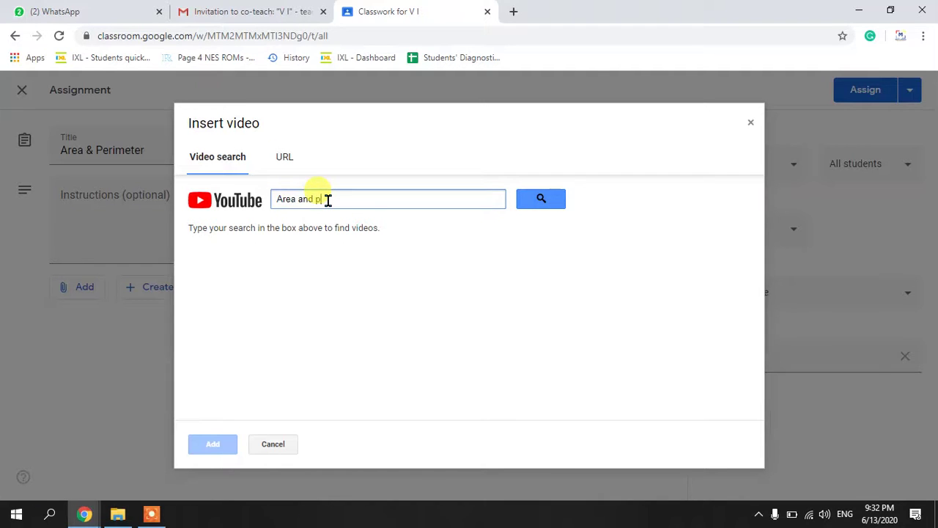
pyautogui.write('rimter')
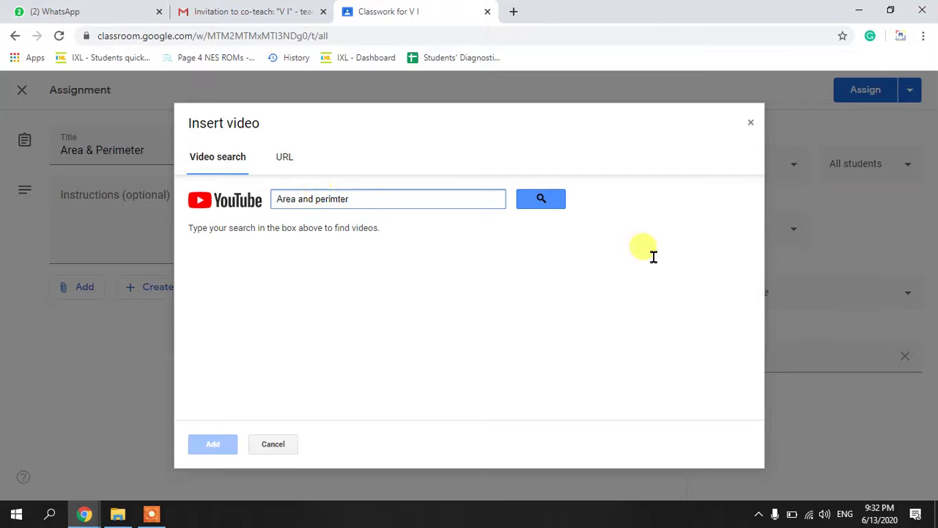
pyautogui.press('BackSpace')
pyautogui.press('BackSpace')
pyautogui.press('BackSpace')
pyautogui.write('eter')
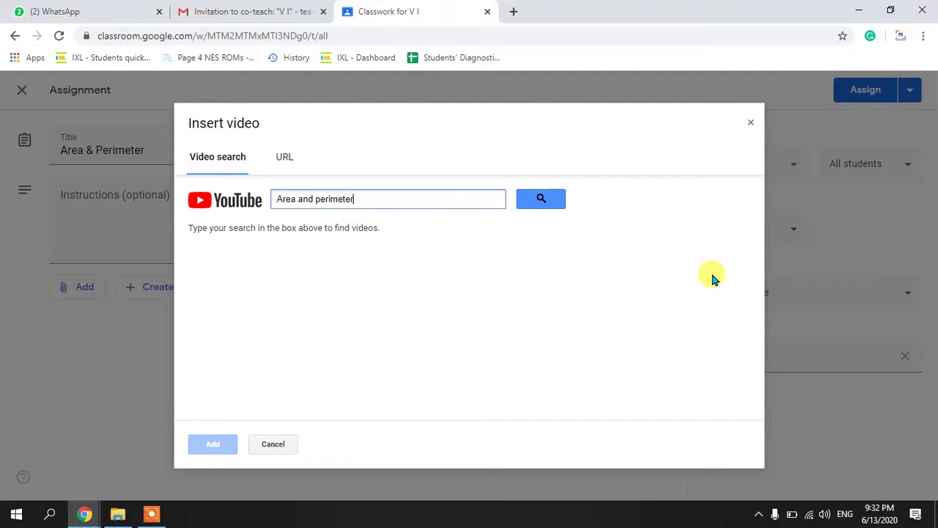
pyautogui.press('Return')
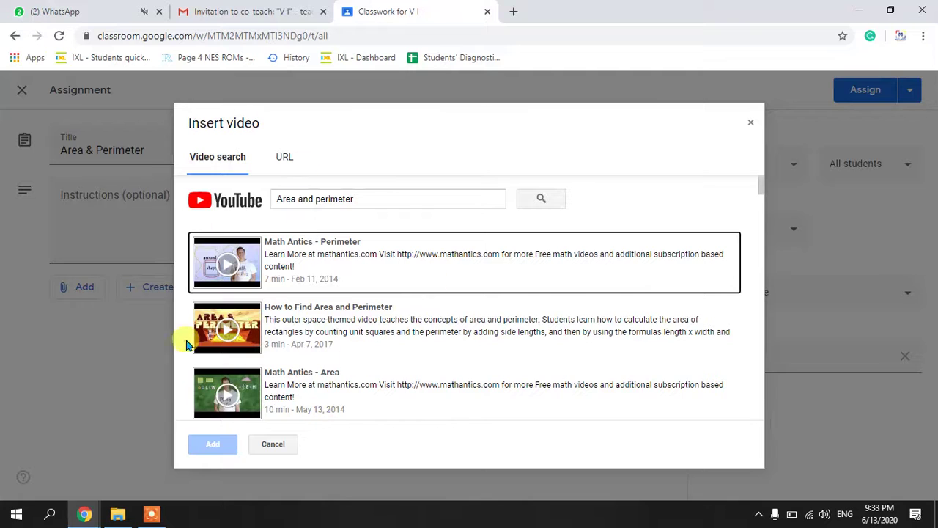
pyautogui.click(218, 251)
pyautogui.click(214, 444)
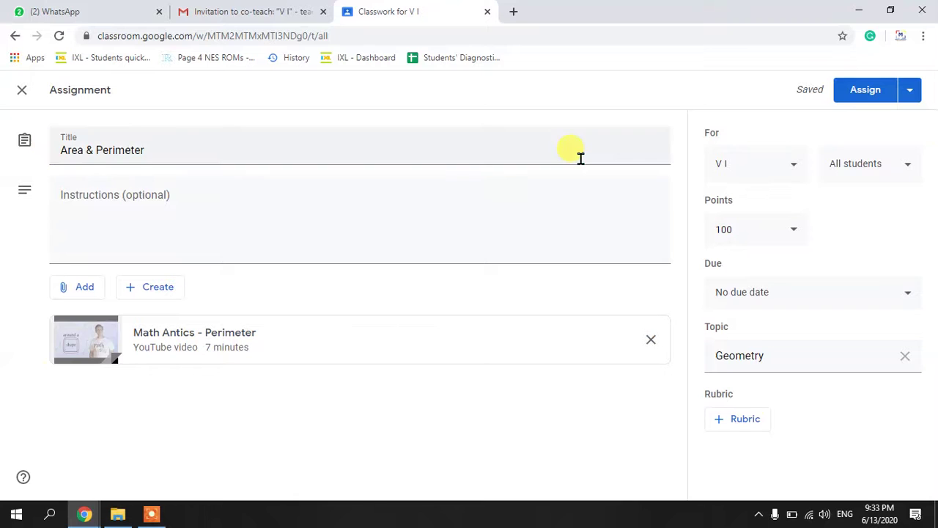
# Step: Save the Area & Perimeter assignment as a draft
pyautogui.click(910, 91)
pyautogui.click(827, 91)
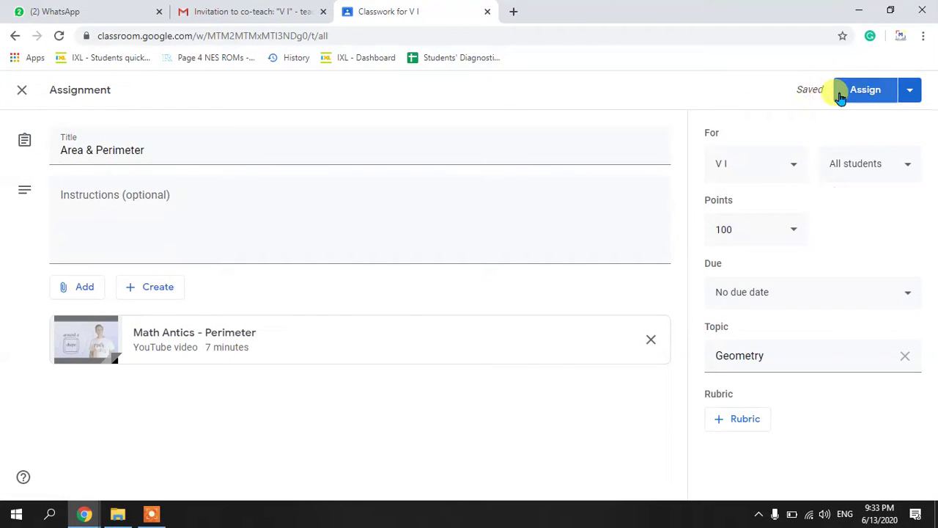
pyautogui.click(909, 95)
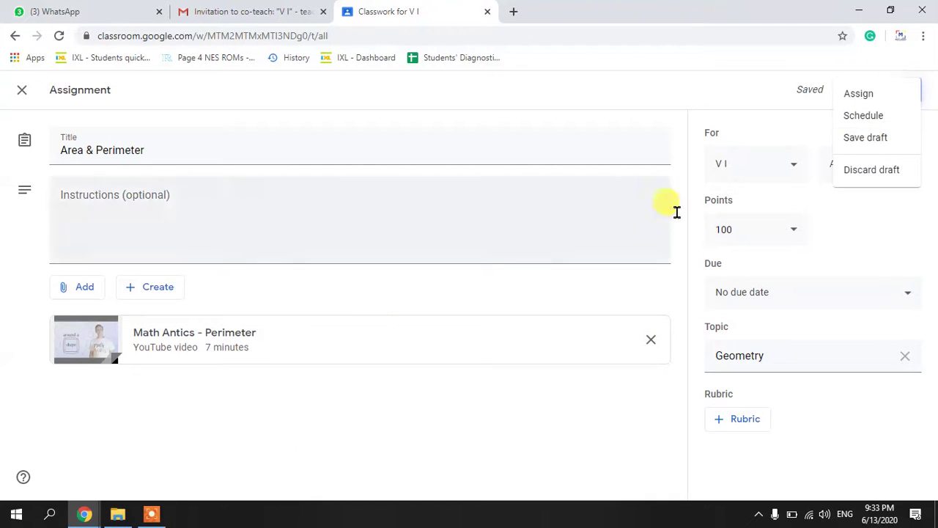
pyautogui.click(857, 147)
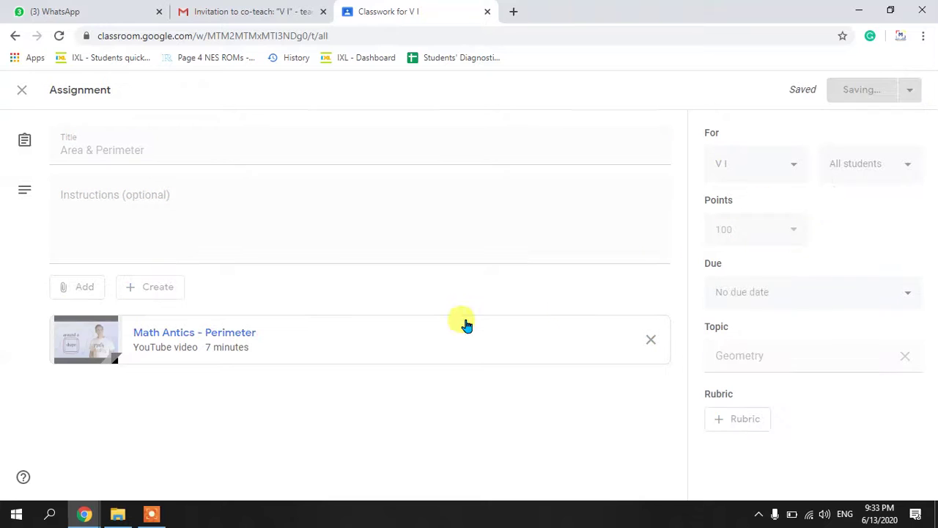